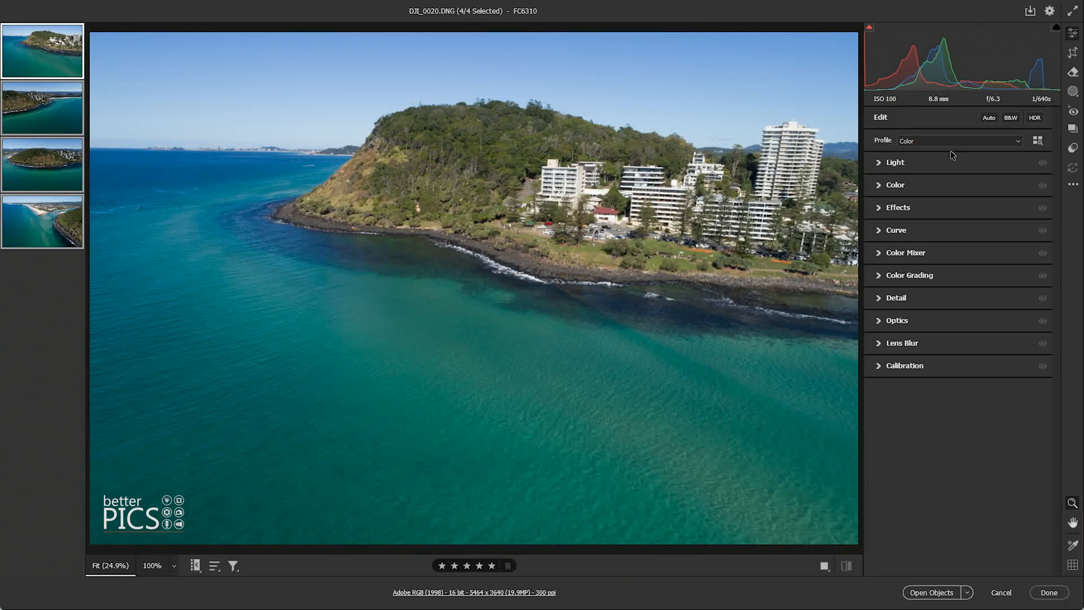
Step: Review the four drone photos one by one and select all four for simultaneous editing
{"action": "left_click", "coordinate": [71, 120]}
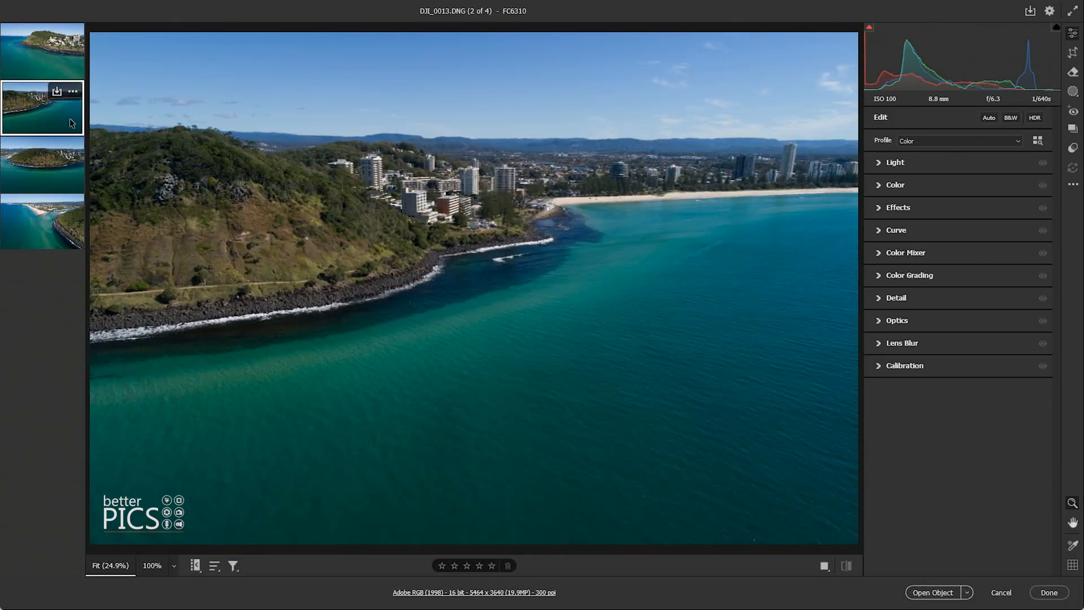
{"action": "left_click", "coordinate": [61, 182]}
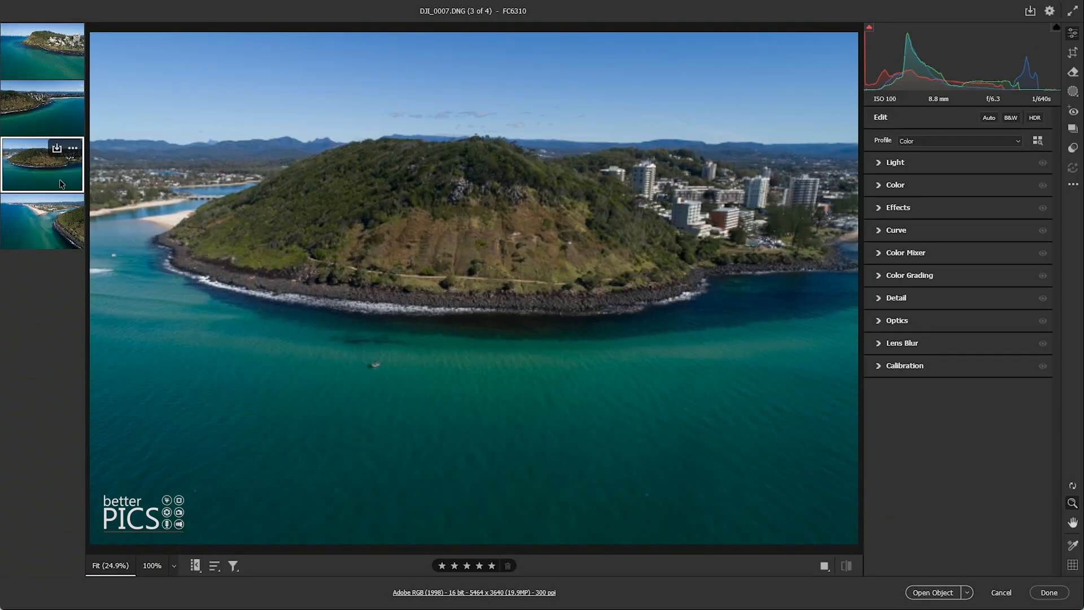
{"action": "left_click", "coordinate": [45, 234]}
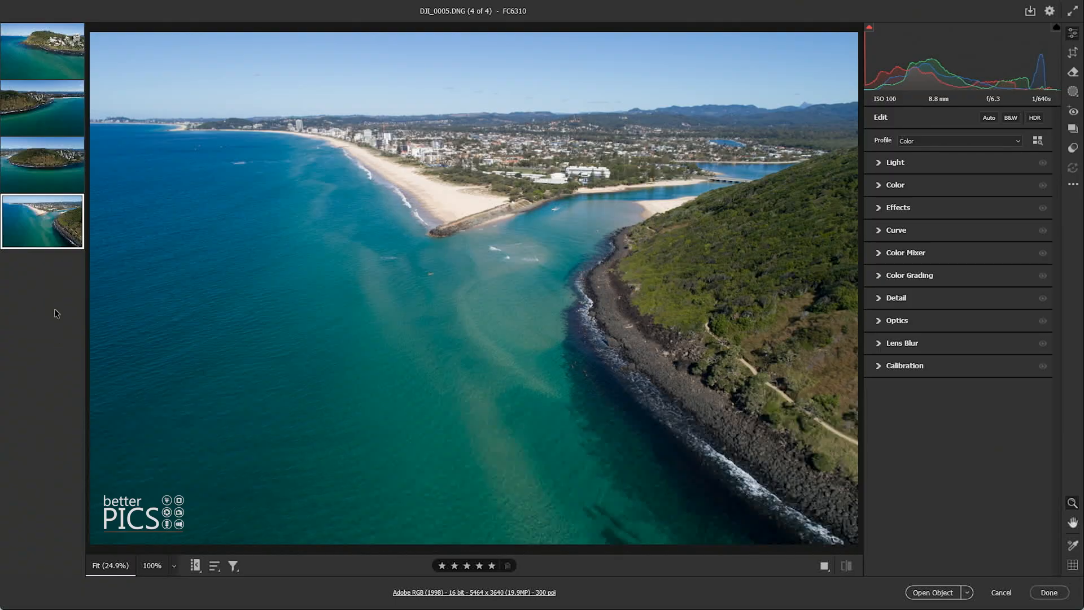
{"action": "left_click", "coordinate": [44, 61]}
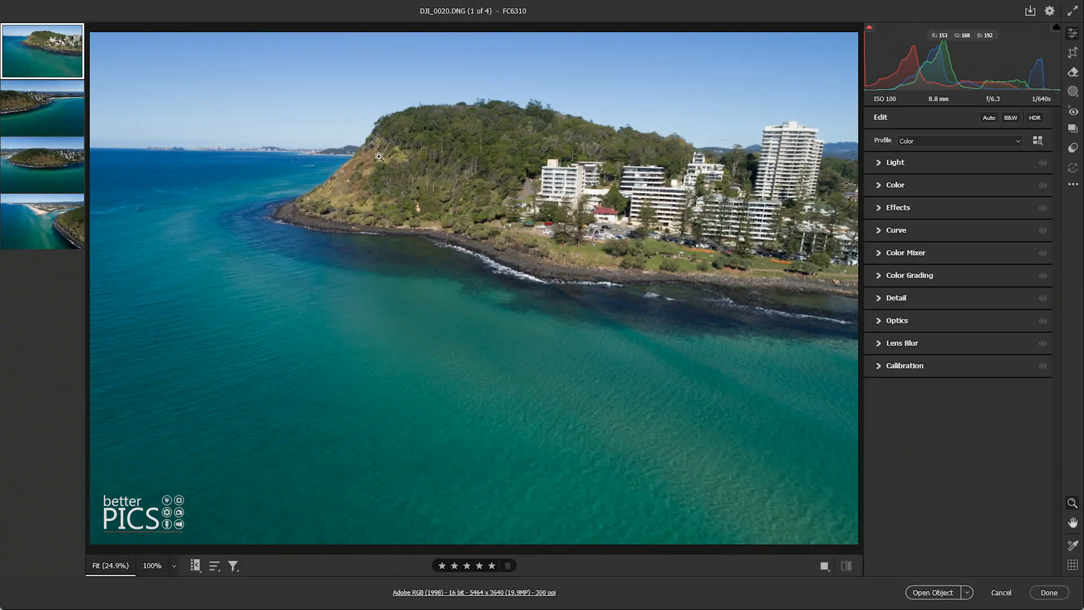
{"action": "left_click", "coordinate": [39, 233], "text": "shift"}
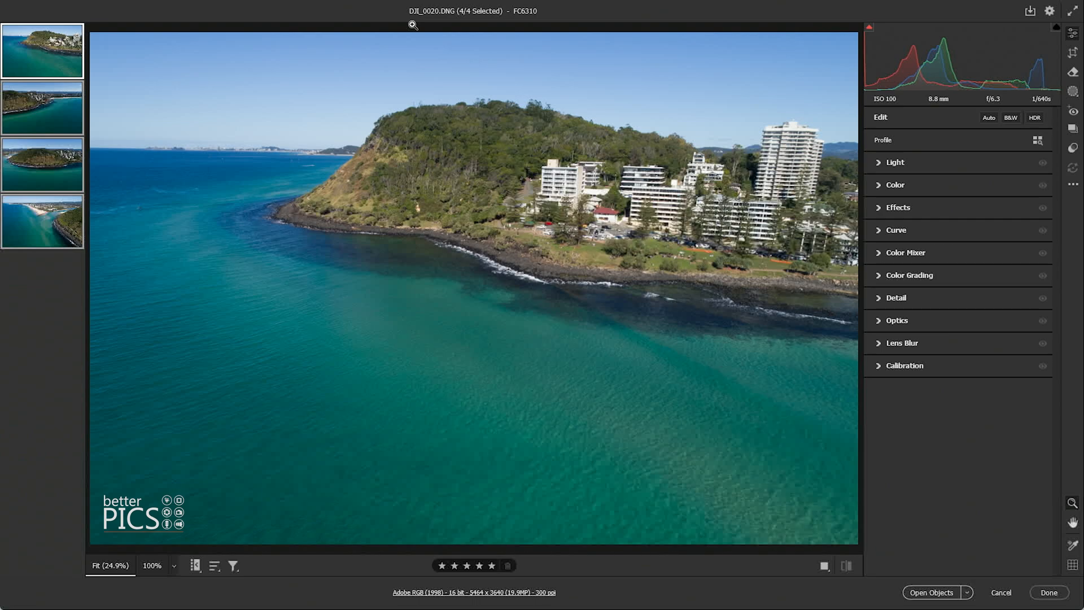
Step: Set the exposure of the selected photos to -0.05
{"action": "left_click", "coordinate": [878, 165]}
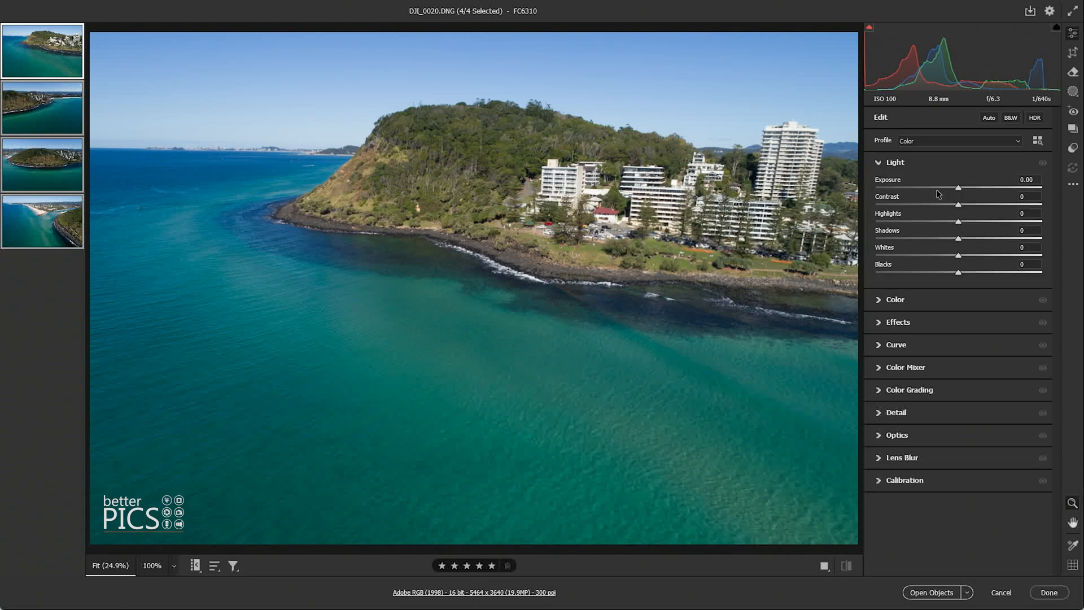
{"action": "left_click_drag", "start_coordinate": [958, 188], "coordinate": [955, 189]}
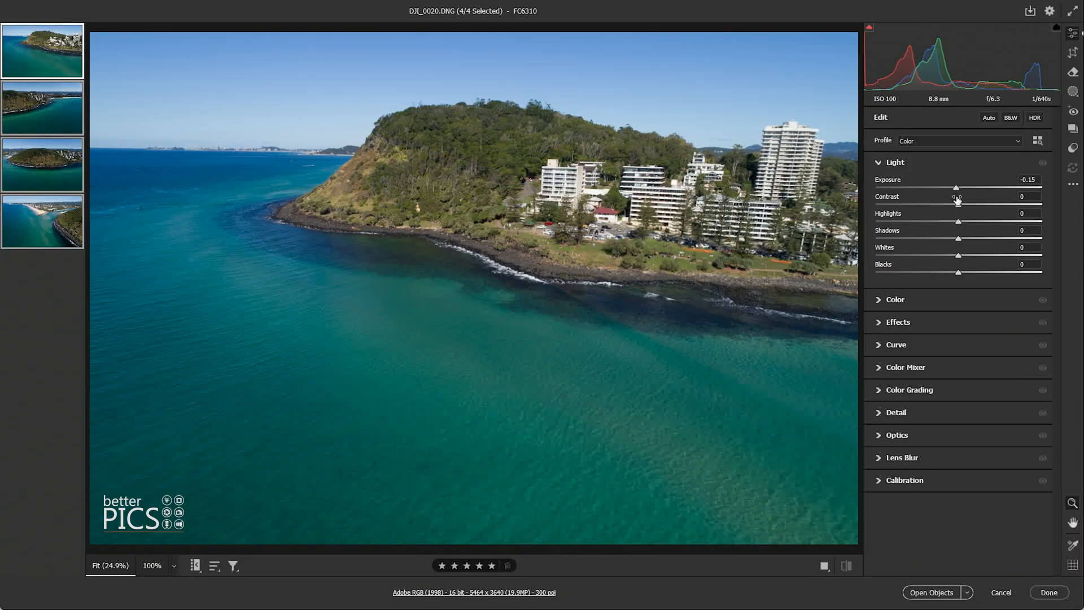
{"action": "left_click_drag", "start_coordinate": [955, 191], "coordinate": [958, 194]}
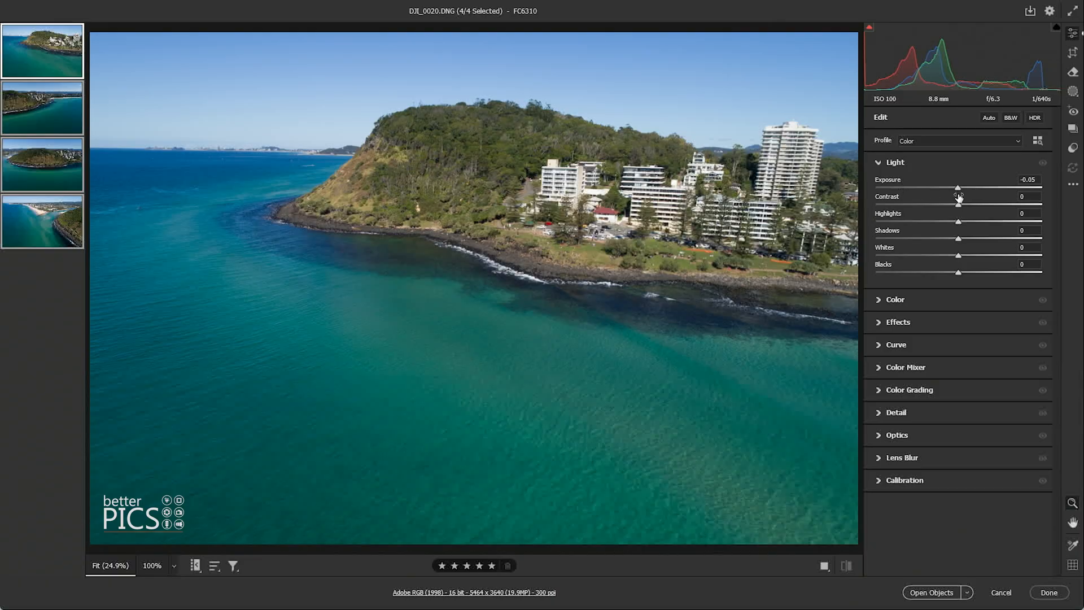
{"action": "left_click_drag", "start_coordinate": [958, 191], "coordinate": [958, 190]}
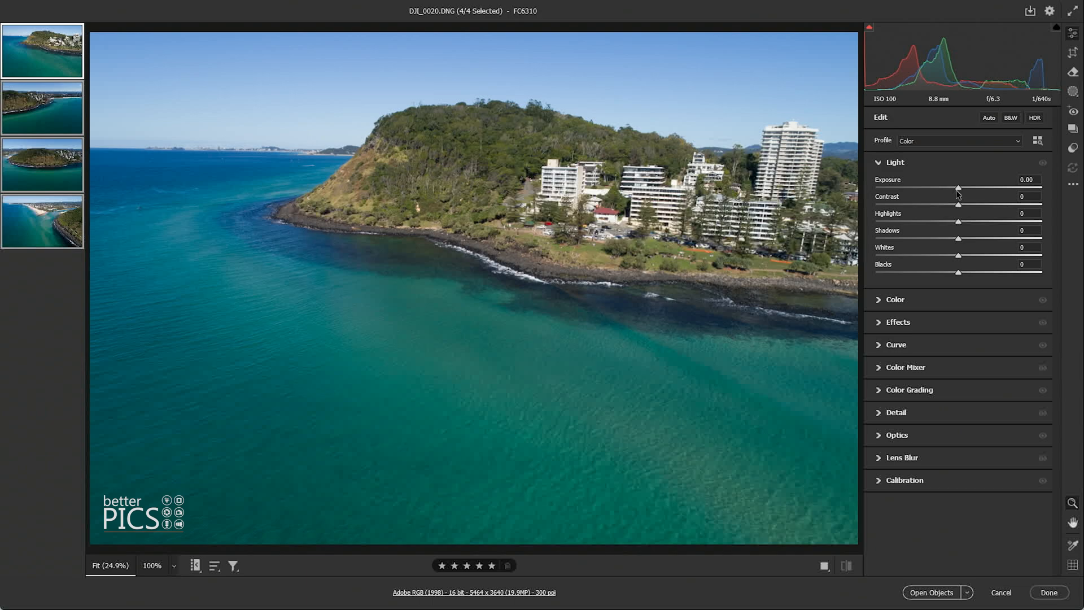
{"action": "left_click_drag", "start_coordinate": [958, 188], "coordinate": [957, 189]}
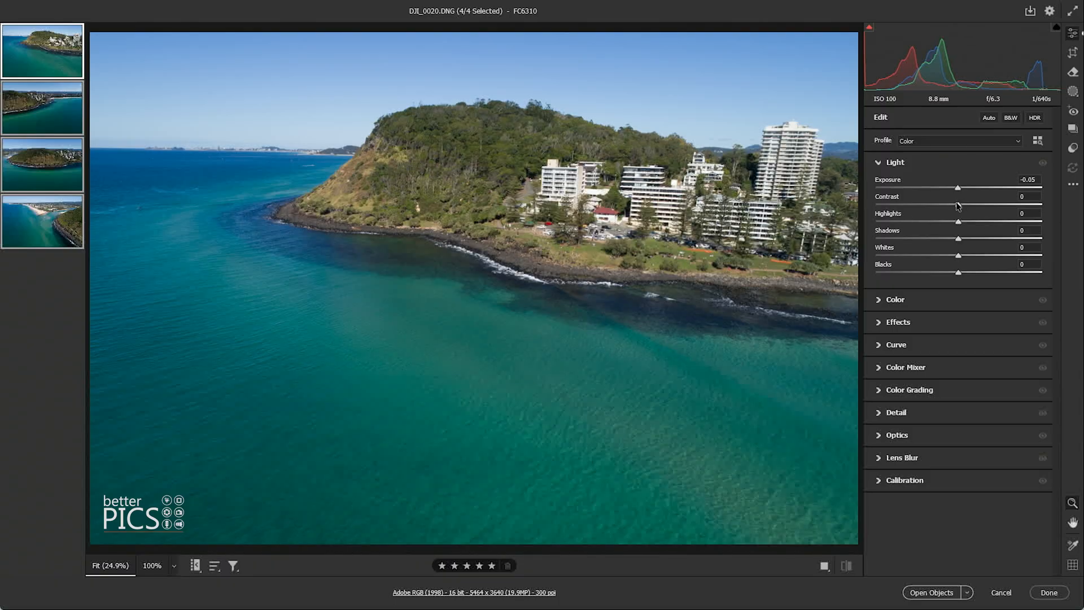
Step: Set the selected photos' contrast to +30, highlights to -28 and shadows to +5
{"action": "left_click_drag", "start_coordinate": [958, 206], "coordinate": [982, 209]}
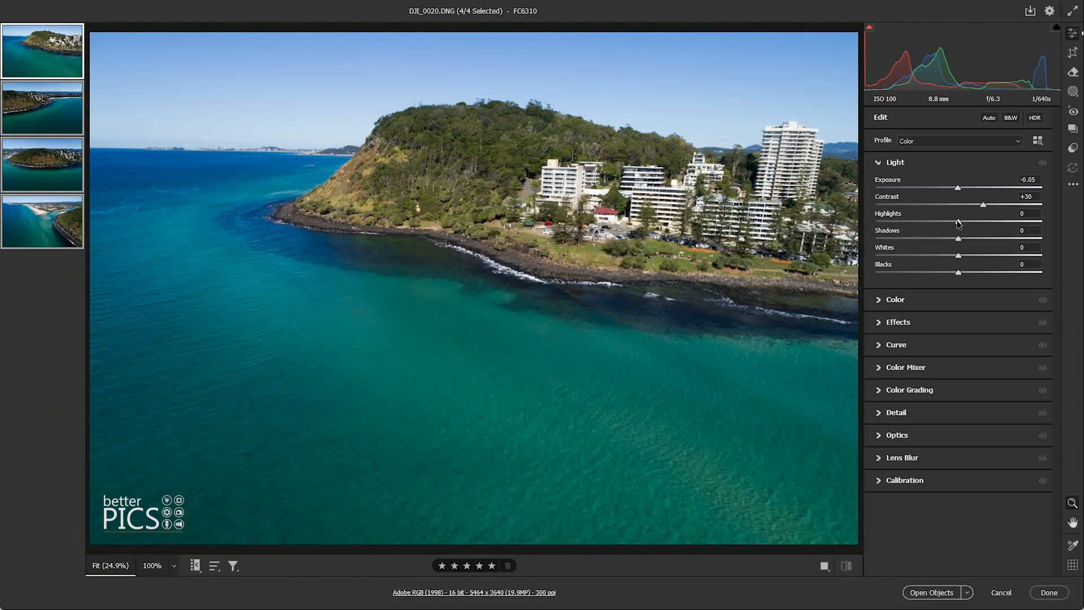
{"action": "left_click_drag", "start_coordinate": [958, 222], "coordinate": [934, 223]}
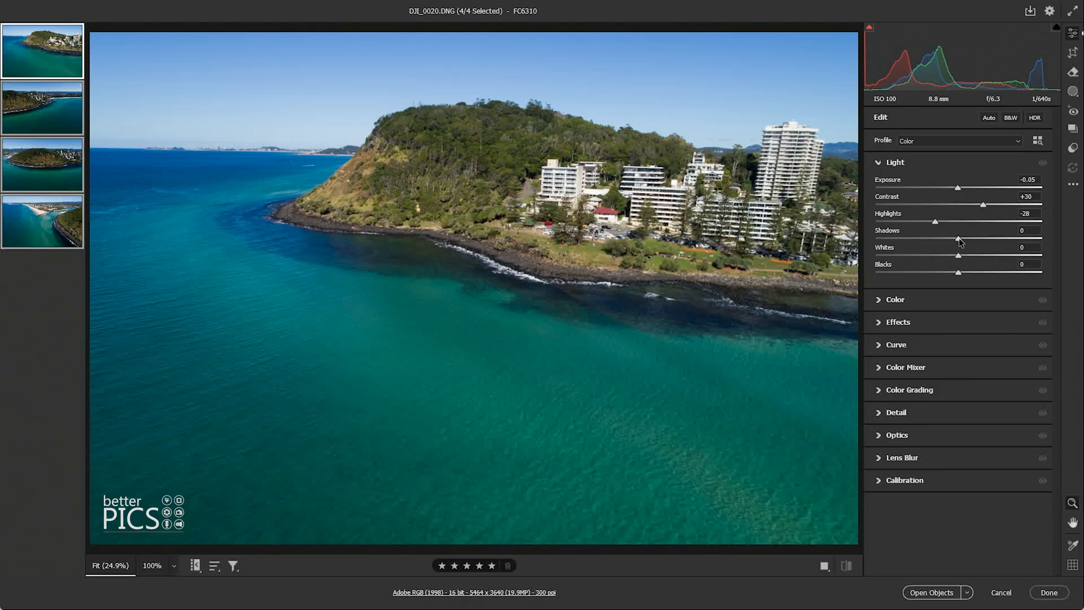
{"action": "left_click_drag", "start_coordinate": [961, 242], "coordinate": [965, 241]}
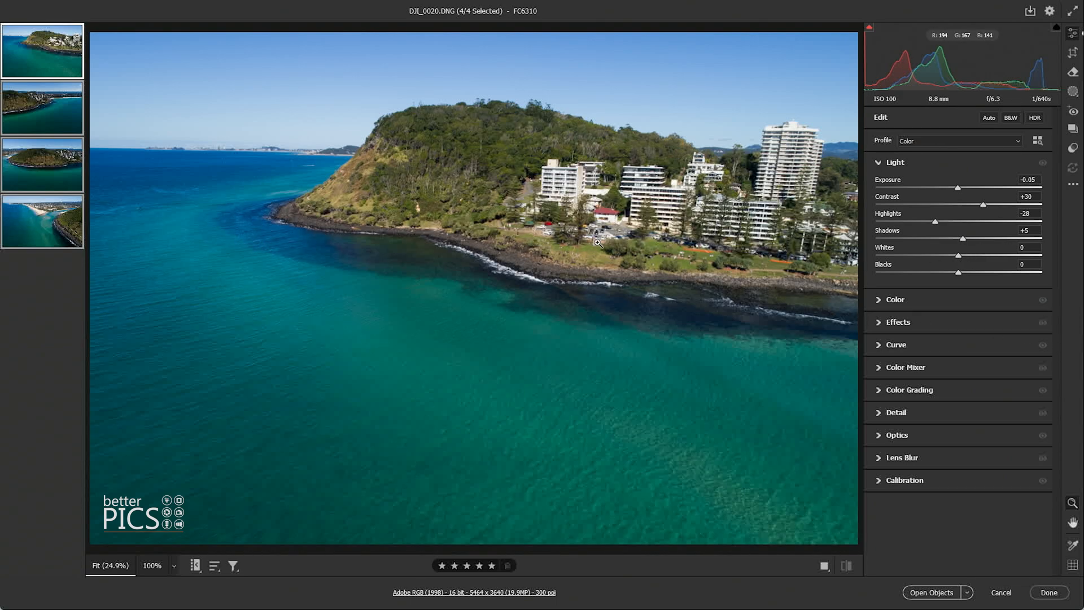
Step: Warm the white balance of the selected photos to a temperature of 6700 and a tint of +10
{"action": "left_click", "coordinate": [878, 302]}
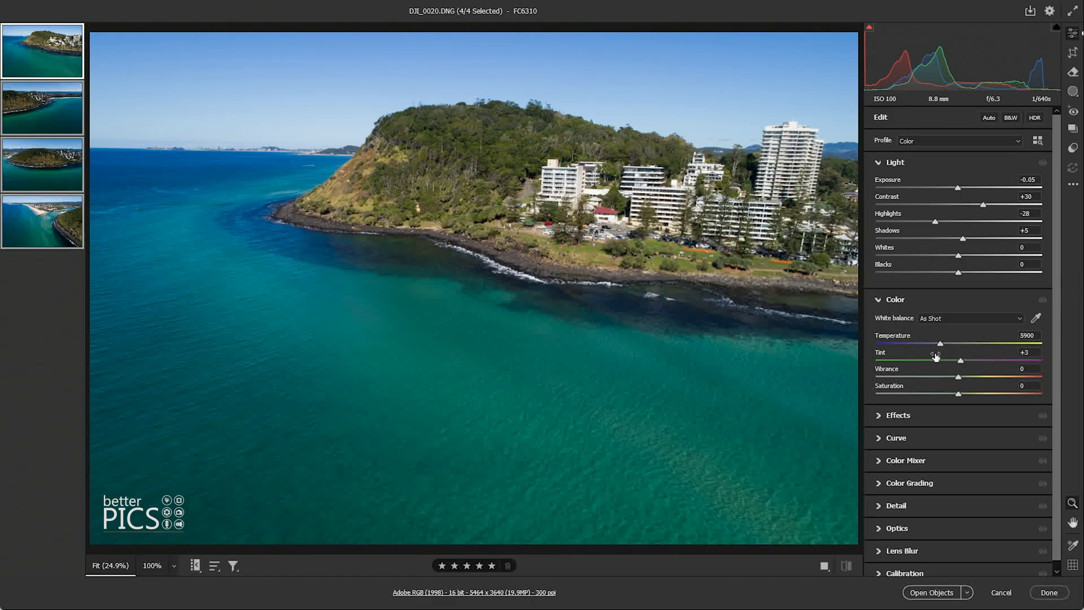
{"action": "left_click_drag", "start_coordinate": [940, 343], "coordinate": [947, 343]}
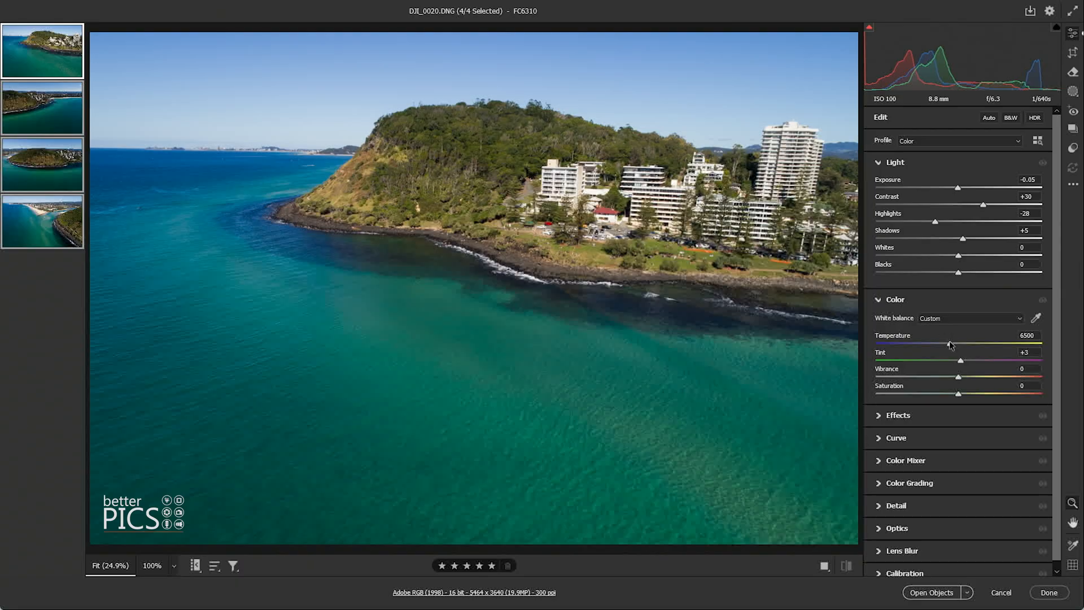
{"action": "left_click_drag", "start_coordinate": [950, 343], "coordinate": [953, 344]}
{"action": "left_click_drag", "start_coordinate": [960, 360], "coordinate": [967, 361]}
Step: Raise the selected photos' vibrance to +30 and saturation to +10
{"action": "left_click_drag", "start_coordinate": [956, 377], "coordinate": [959, 377]}
{"action": "left_click_drag", "start_coordinate": [963, 377], "coordinate": [981, 377]}
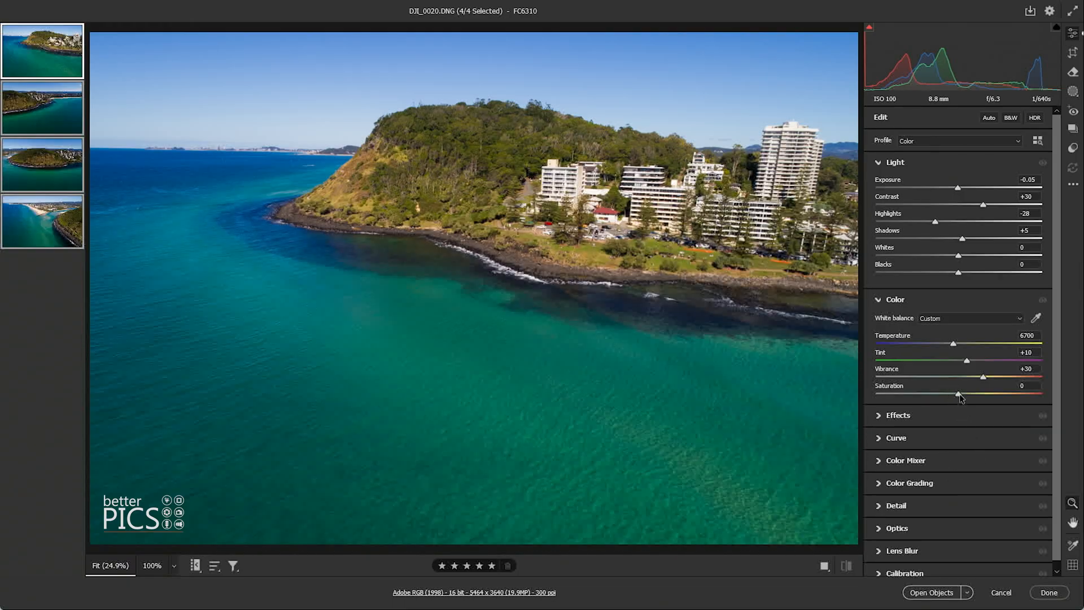
{"action": "left_click_drag", "start_coordinate": [959, 393], "coordinate": [969, 392]}
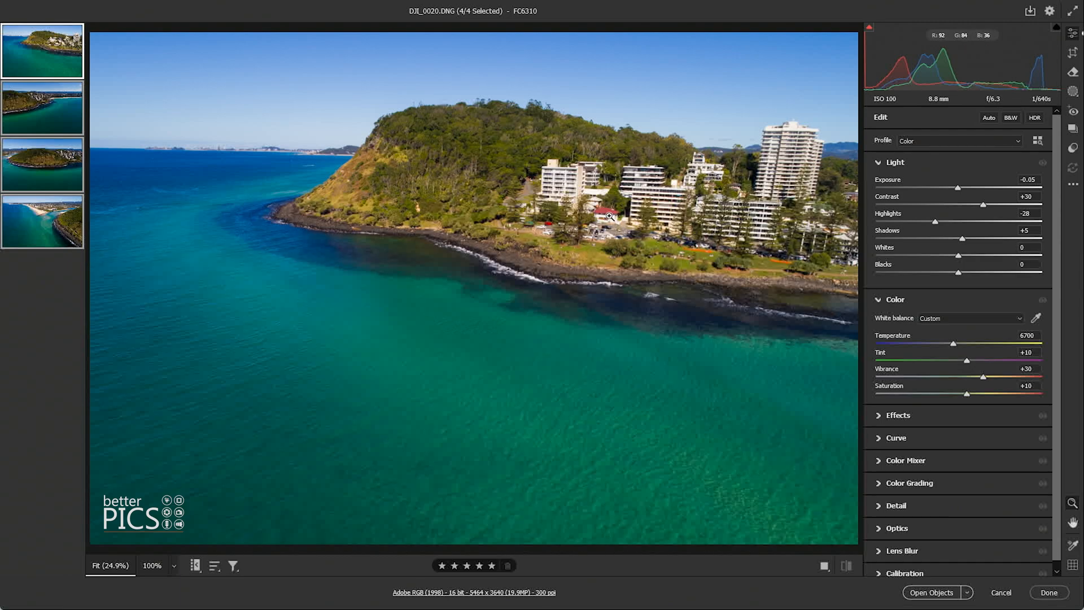
Step: Set the sharpening of the selected photos to 80 with masking at 75
{"action": "scroll", "coordinate": [953, 470], "scroll_direction": "down", "scroll_amount": 1}
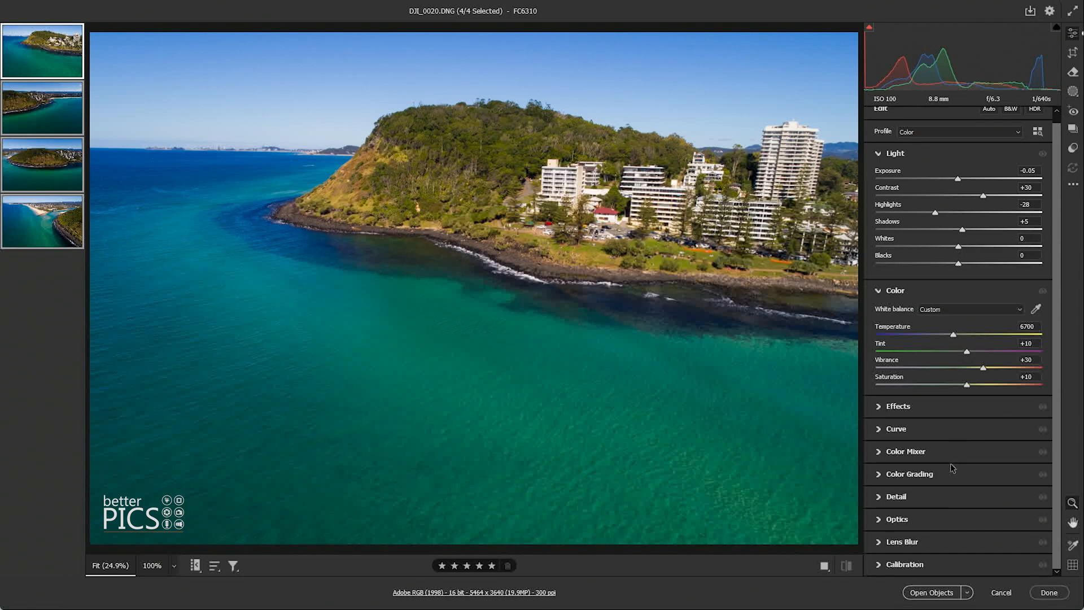
{"action": "left_click", "coordinate": [880, 497]}
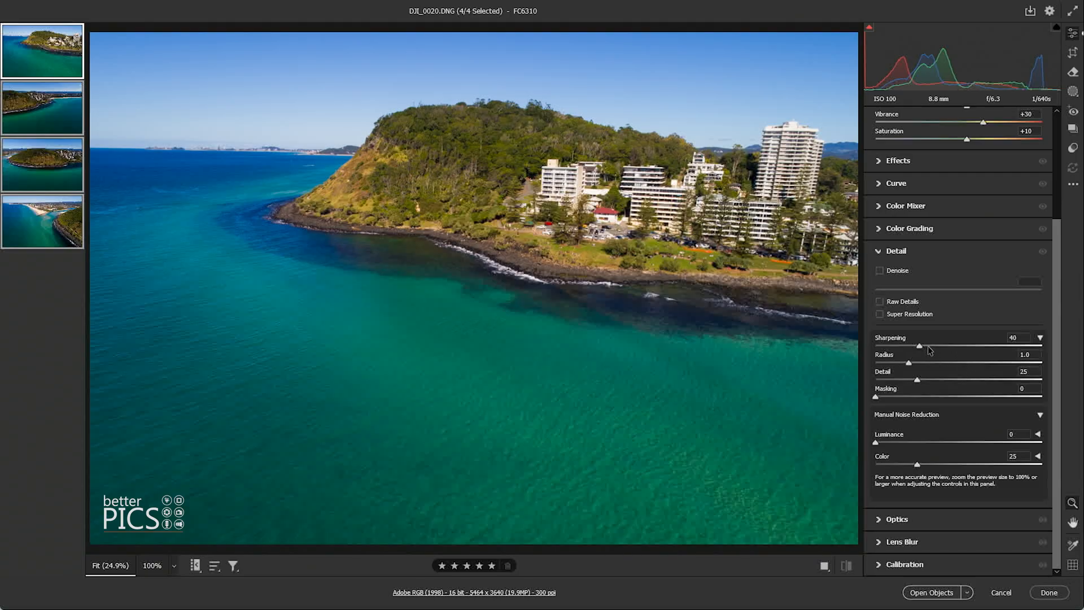
{"action": "left_click_drag", "start_coordinate": [928, 347], "coordinate": [964, 346]}
{"action": "left_click_drag", "start_coordinate": [878, 397], "coordinate": [998, 396]}
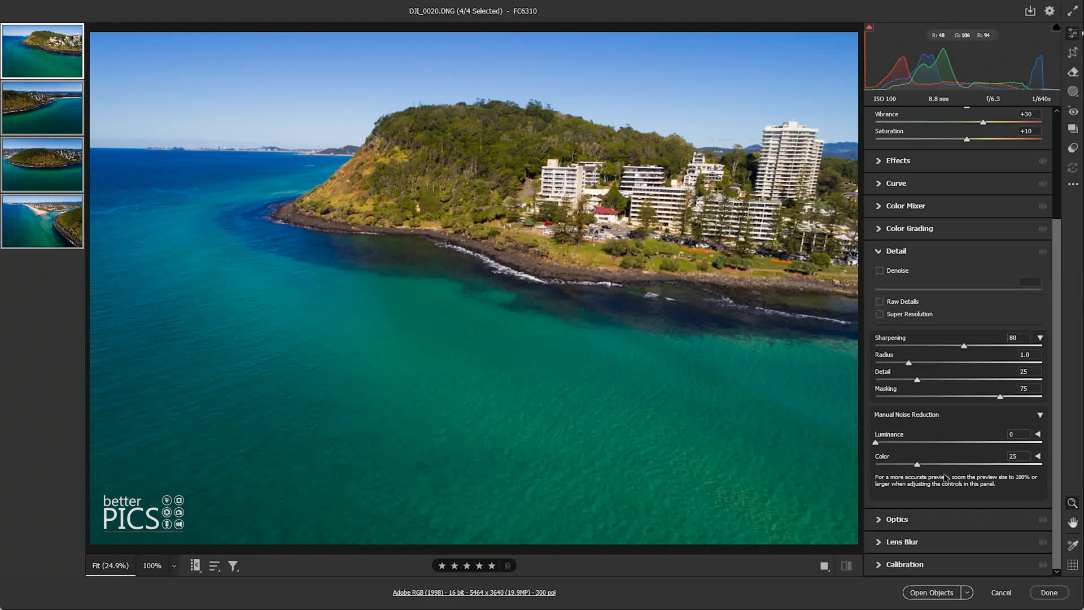
Step: Refine the sharpening masking to 77 using the black-and-white mask preview, and check the waterfront buildings at 100%
{"action": "left_click", "coordinate": [1000, 397], "text": "alt"}
{"action": "mouse_move", "coordinate": [1000, 397]}
{"action": "left_mouse_down"}
{"action": "mouse_move", "coordinate": [989, 395]}
{"action": "mouse_move", "coordinate": [1005, 394]}
{"action": "left_mouse_up"}
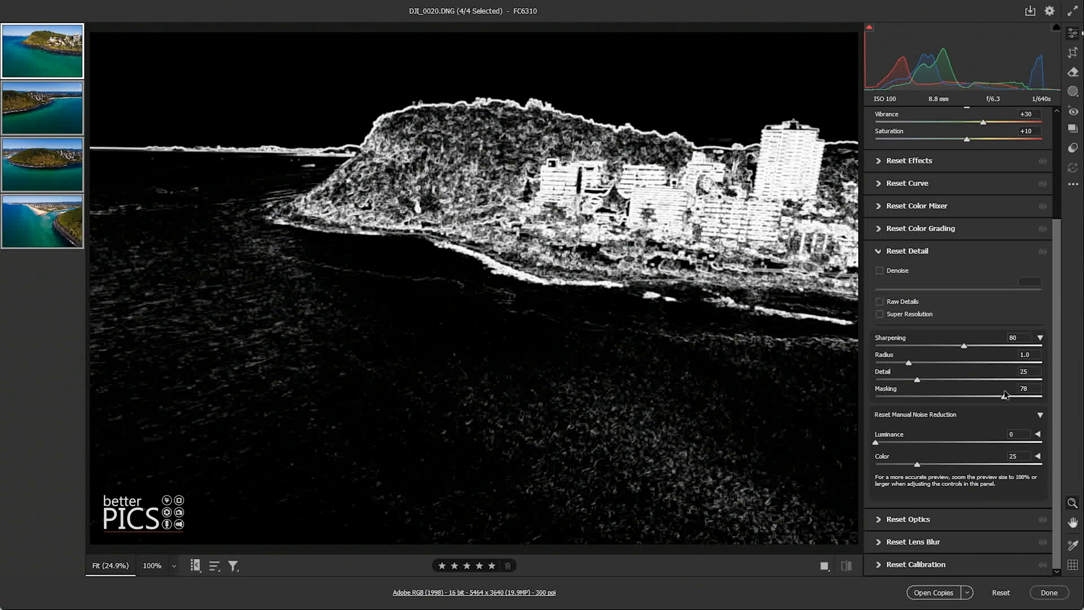
{"action": "left_click_drag", "start_coordinate": [1005, 395], "coordinate": [1007, 395]}
{"action": "left_click_drag", "start_coordinate": [1005, 394], "coordinate": [1003, 393]}
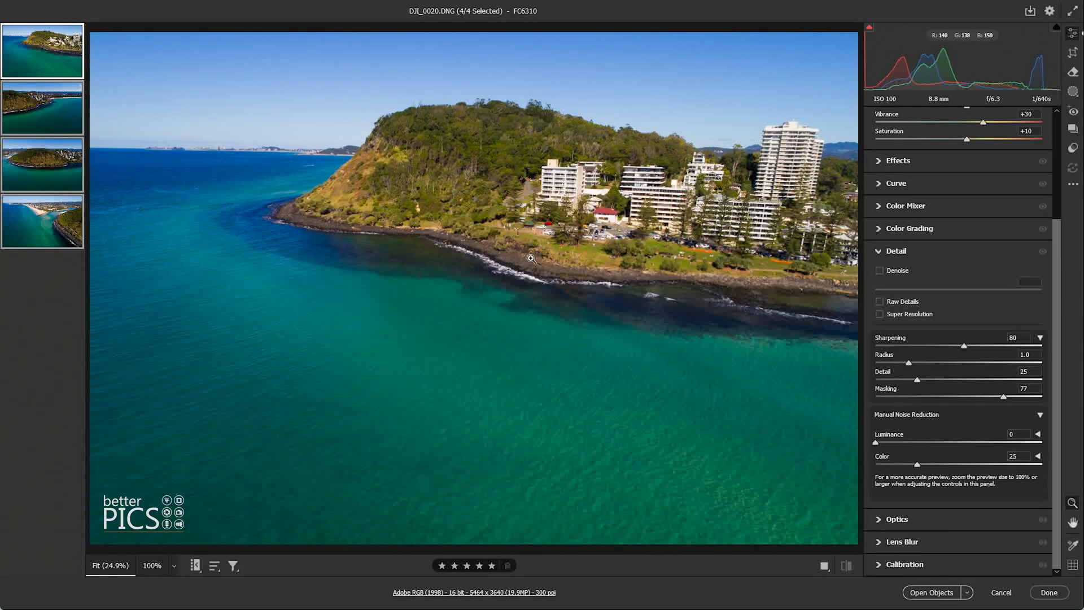
{"action": "left_click", "coordinate": [551, 219]}
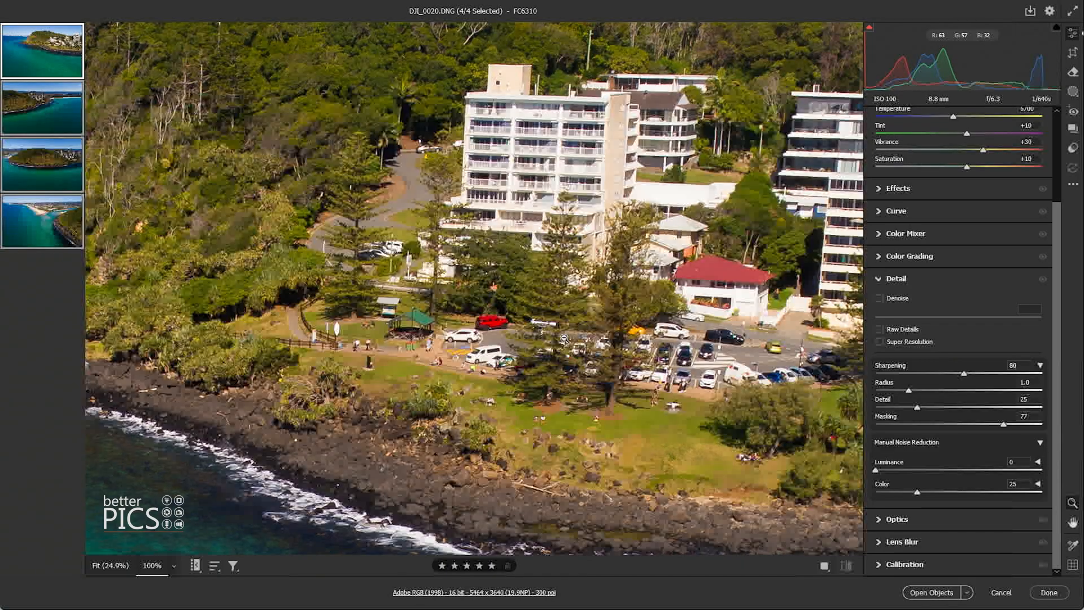
{"action": "left_click", "coordinate": [554, 164]}
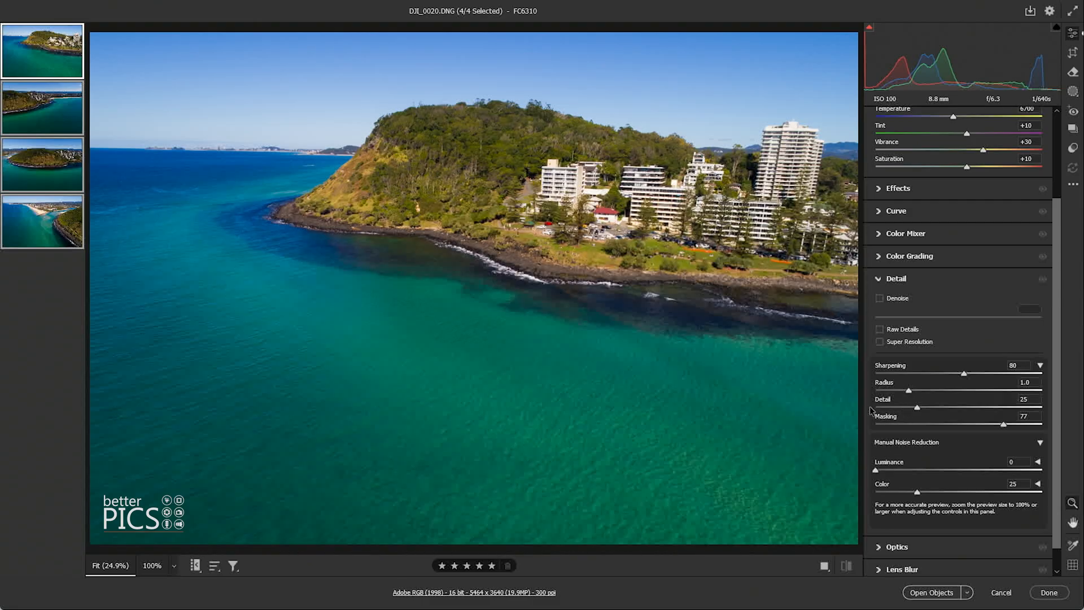
Step: Enable chromatic aberration removal for the selected photos, comparing the hilltop tree edges up close with the correction off and on
{"action": "scroll", "coordinate": [880, 415], "scroll_direction": "down", "scroll_amount": 1}
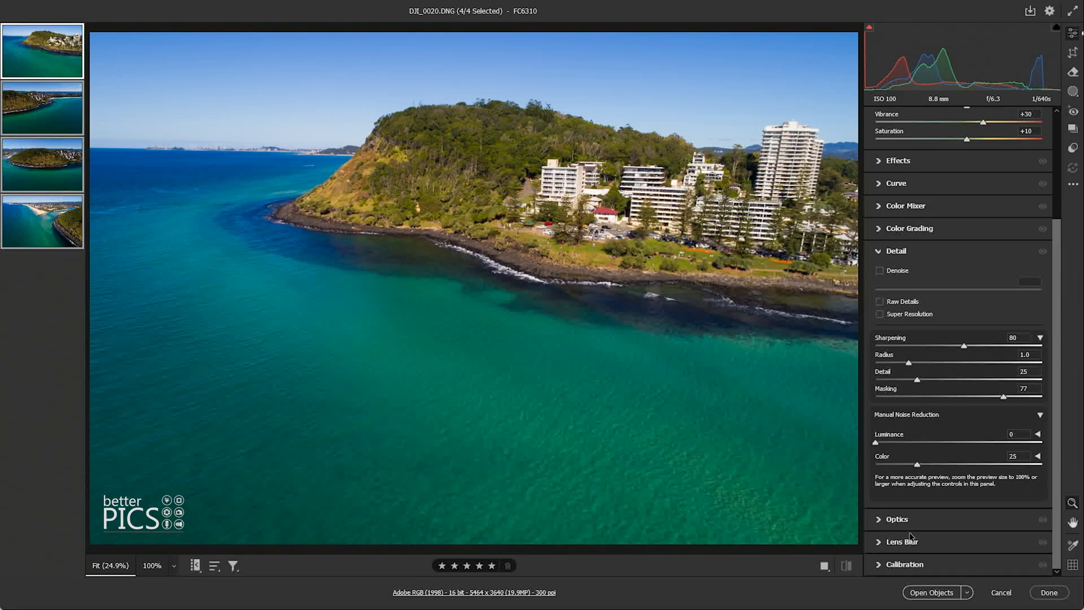
{"action": "left_click", "coordinate": [901, 519]}
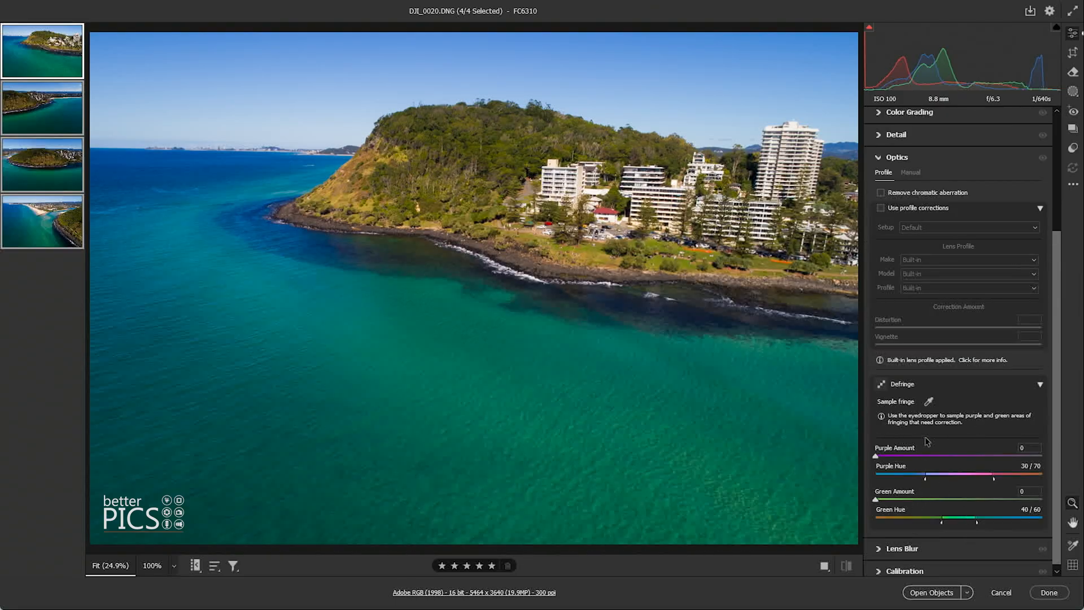
{"action": "left_click", "coordinate": [882, 194]}
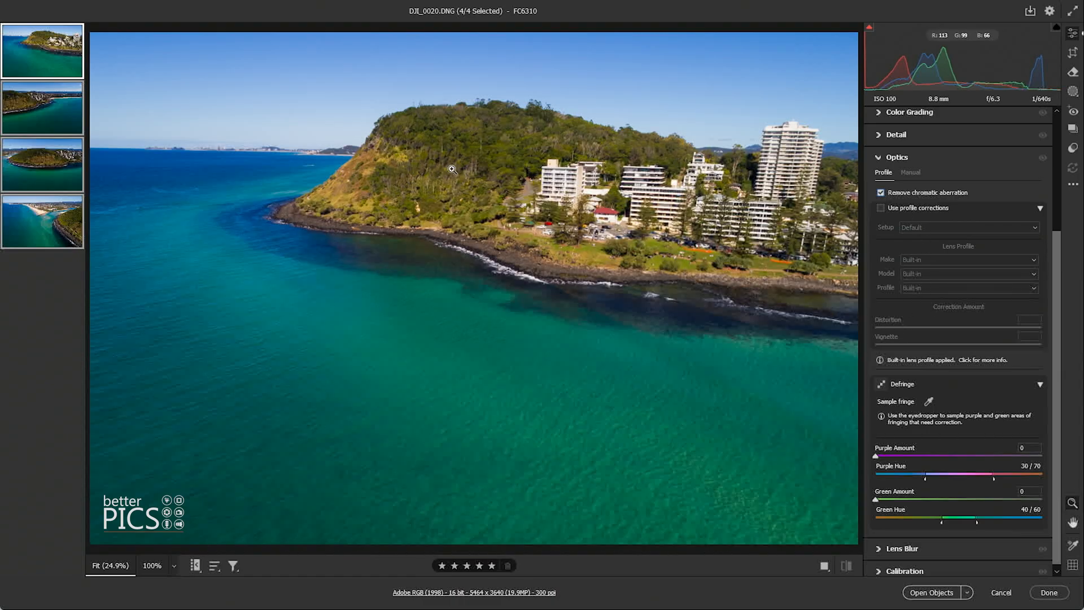
{"action": "left_click", "coordinate": [574, 160]}
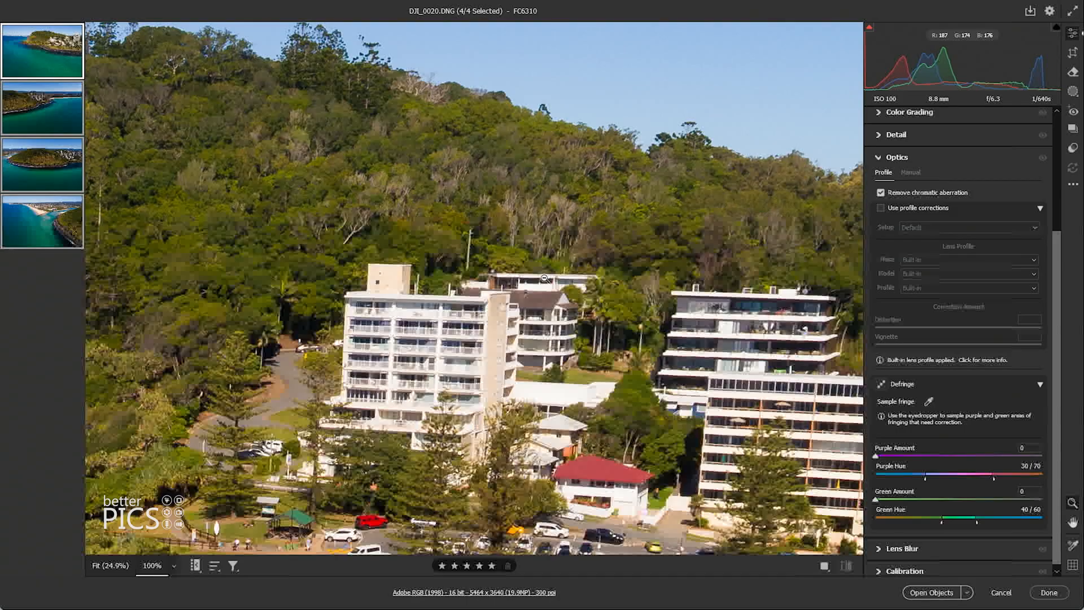
{"action": "left_click", "coordinate": [882, 193]}
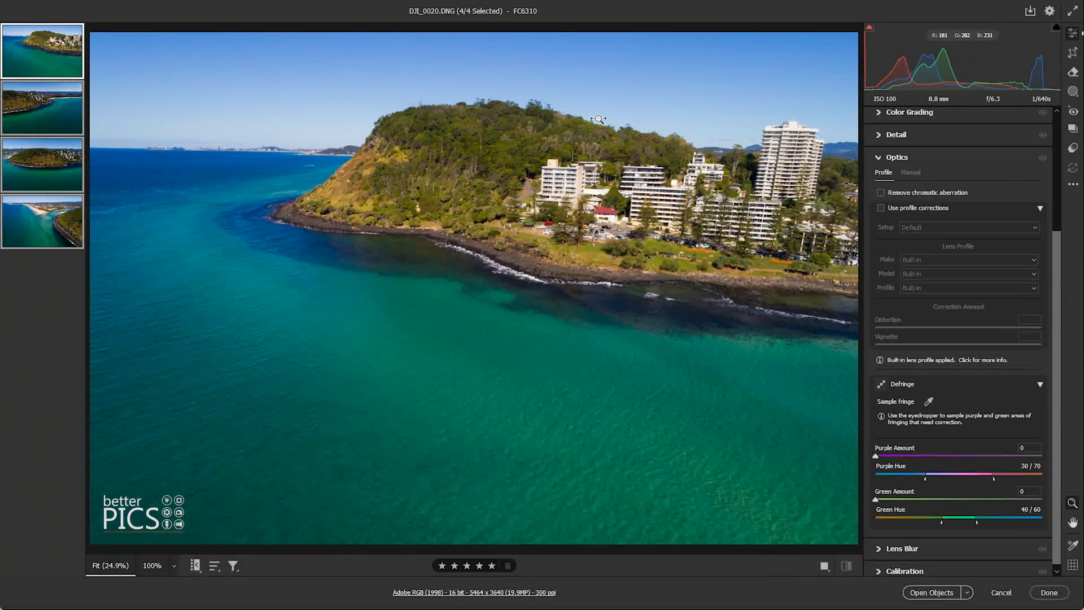
{"action": "left_click_drag", "start_coordinate": [597, 120], "coordinate": [790, 227]}
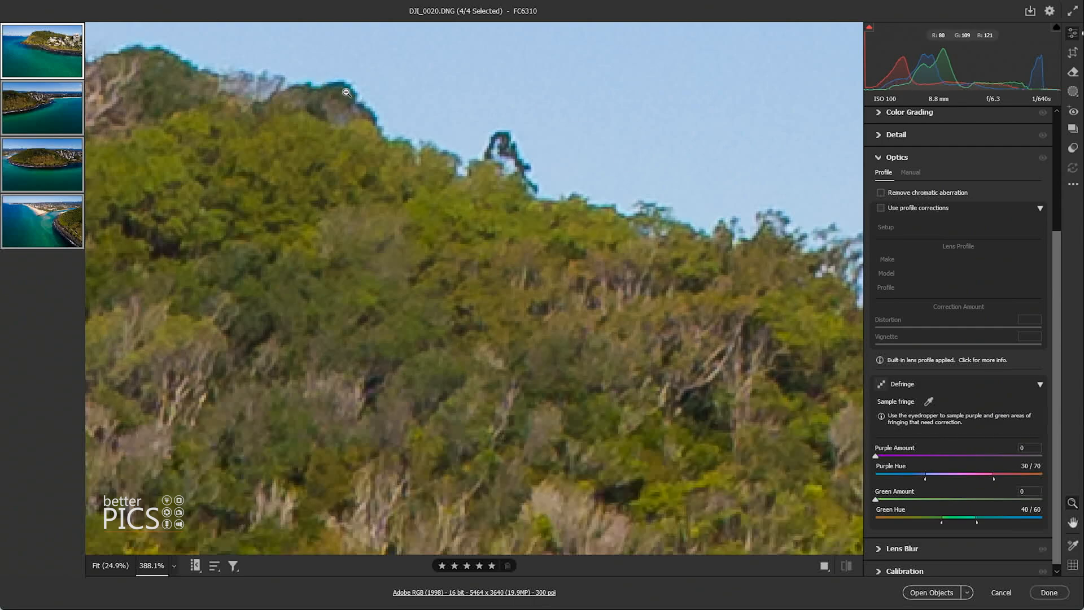
{"action": "left_click", "coordinate": [881, 192]}
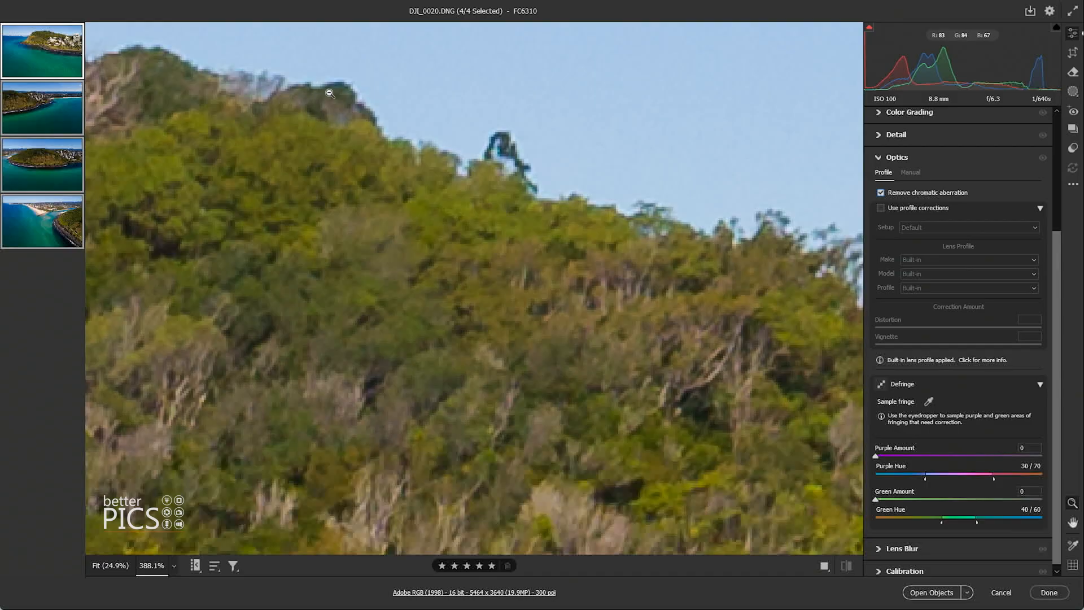
{"action": "left_click", "coordinate": [405, 137]}
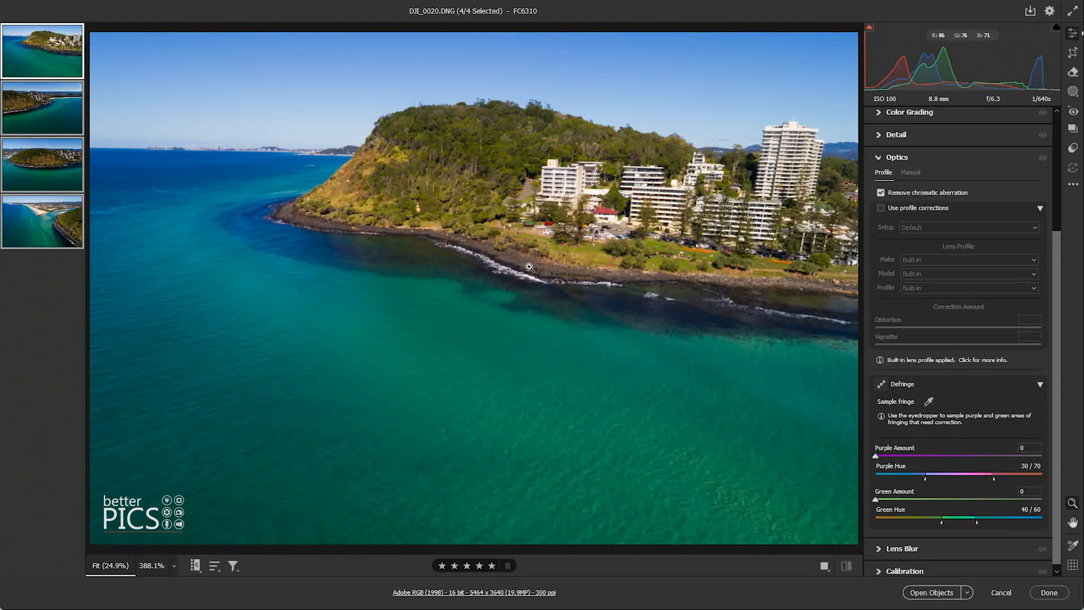
Step: Check the shared edits on the second, third and fourth photos individually
{"action": "left_click", "coordinate": [56, 124]}
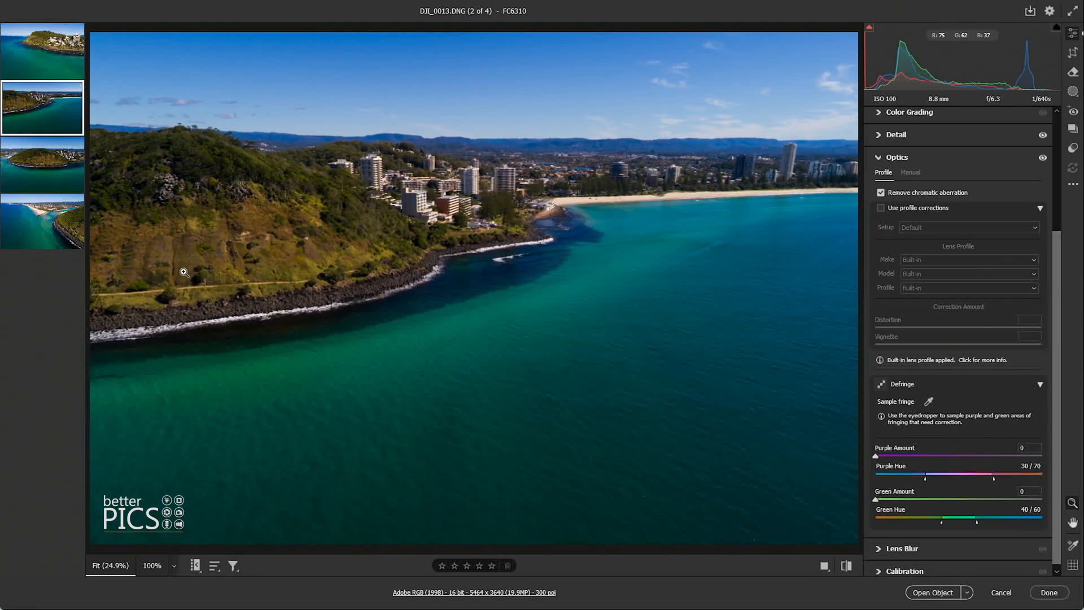
{"action": "left_click", "coordinate": [59, 187]}
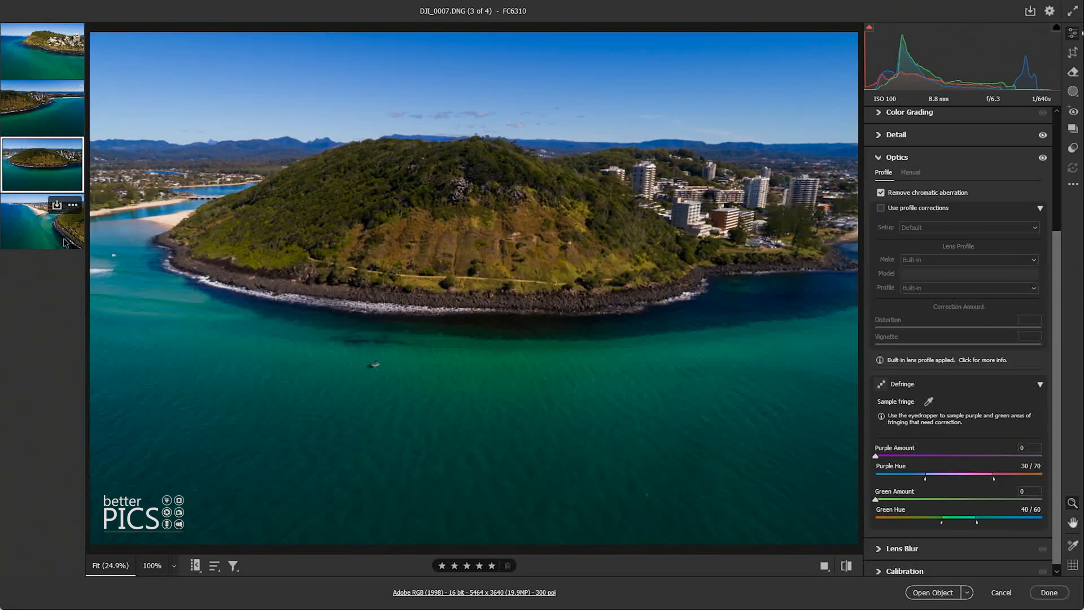
{"action": "left_click", "coordinate": [66, 241]}
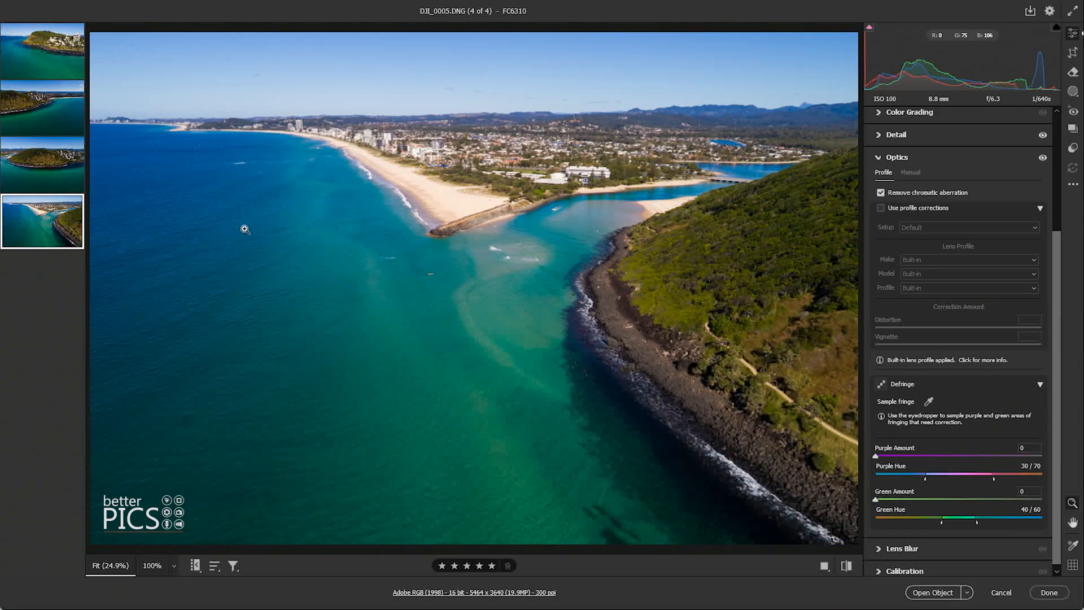
Step: Compare the first, third and second photos, and set the exposure of the second and third photos individually to +0.25
{"action": "left_click", "coordinate": [61, 40]}
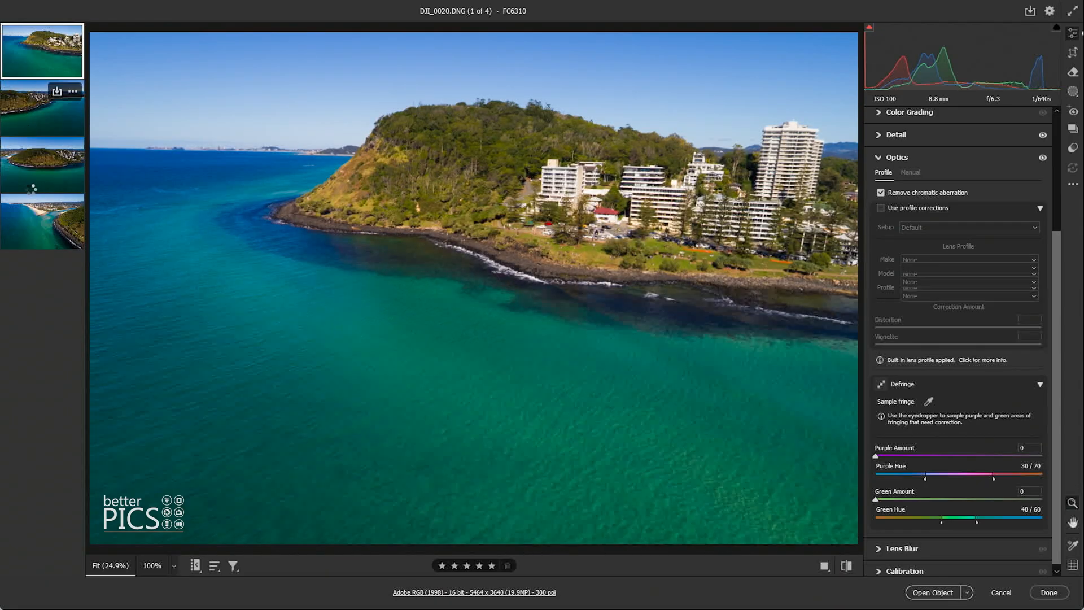
{"action": "left_click", "coordinate": [32, 188]}
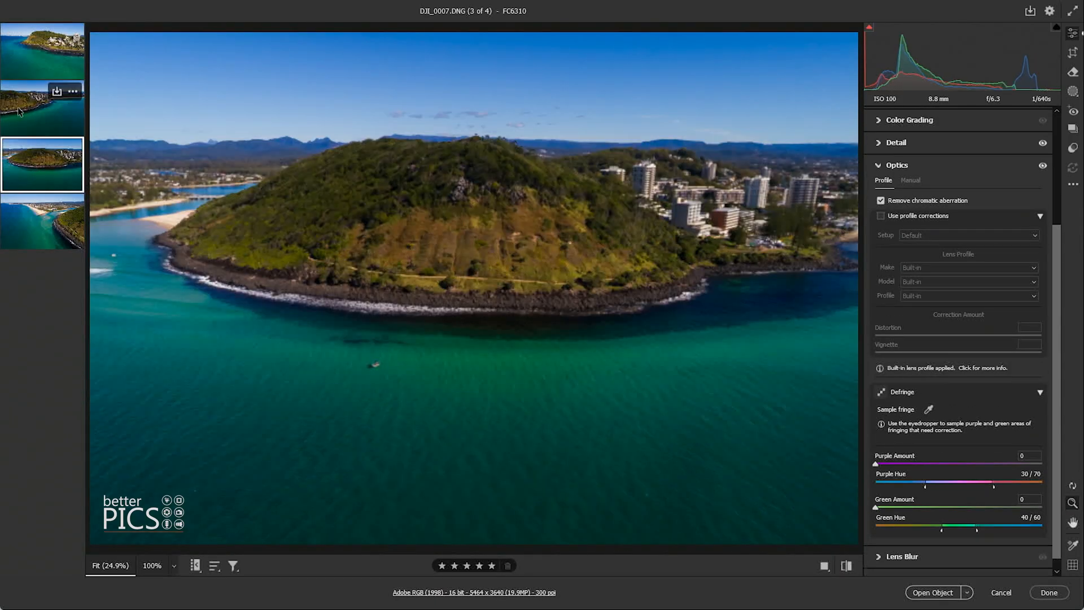
{"action": "left_click", "coordinate": [18, 111]}
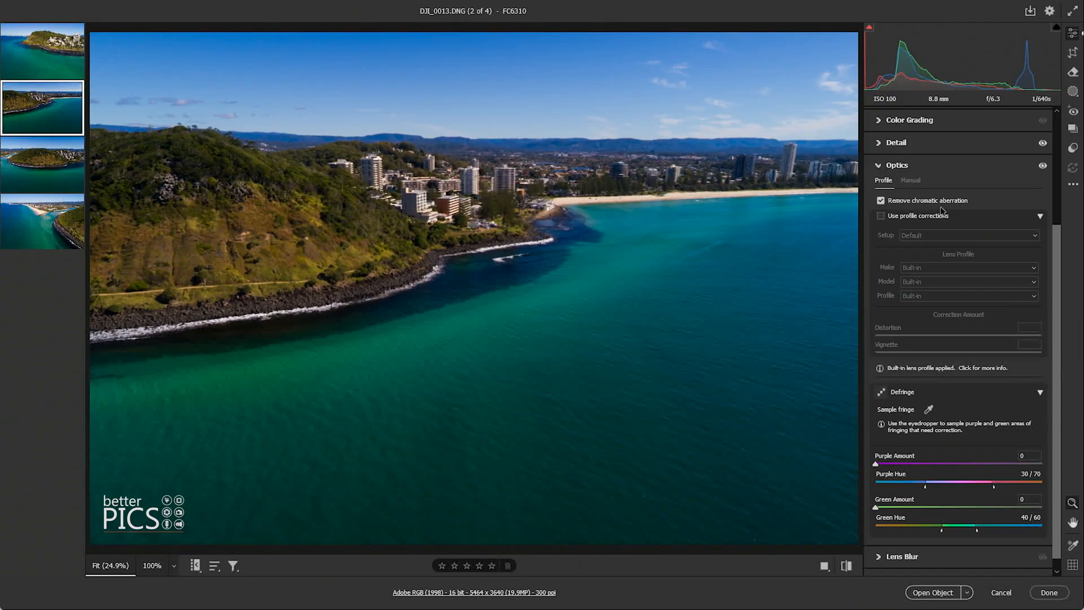
{"action": "left_click", "coordinate": [883, 164]}
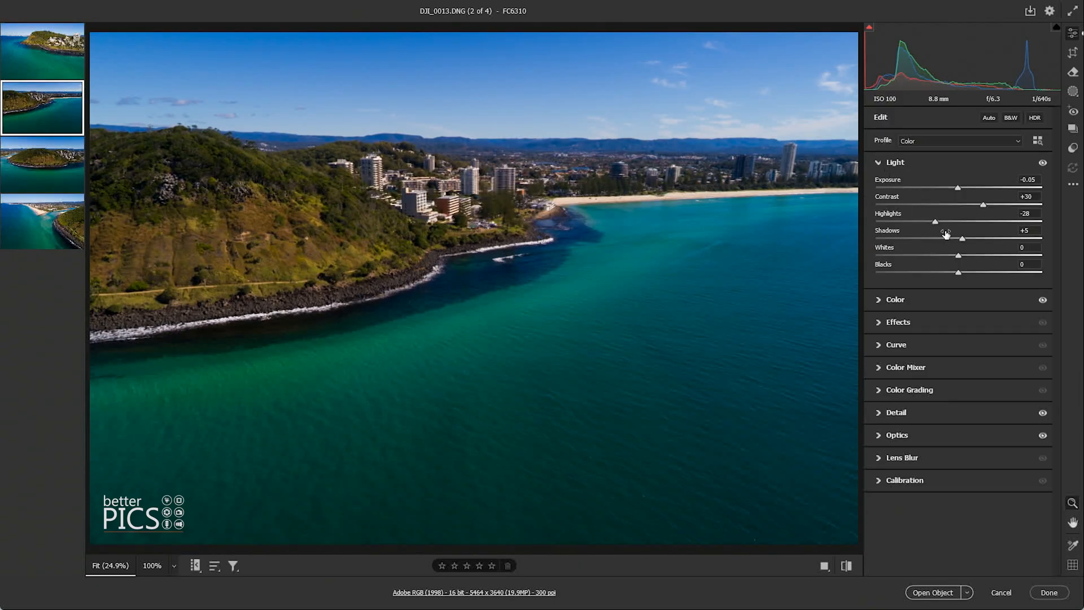
{"action": "left_click_drag", "start_coordinate": [957, 188], "coordinate": [961, 189]}
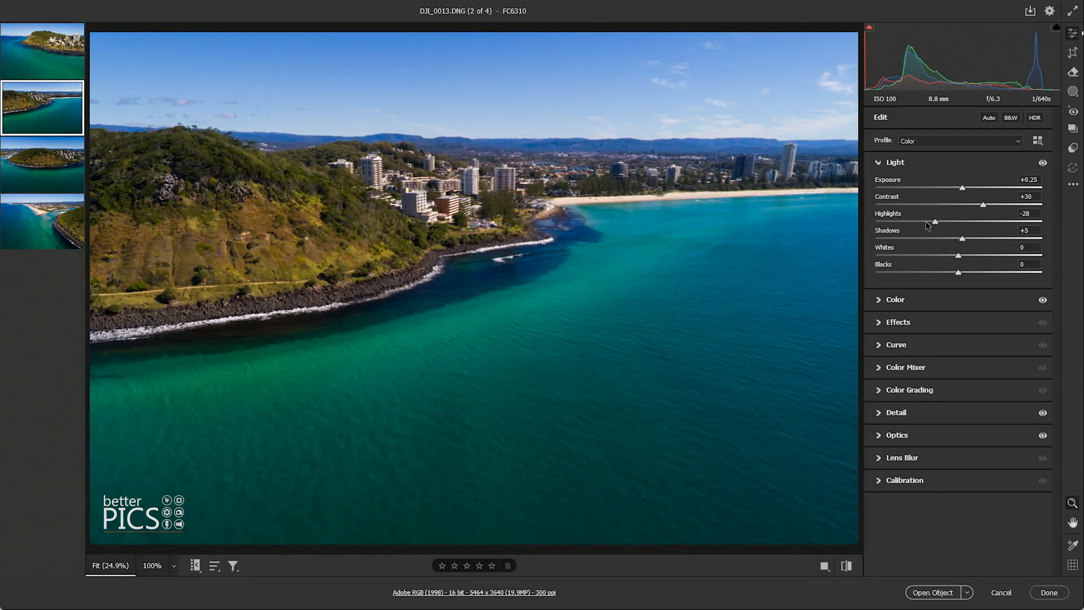
{"action": "left_click", "coordinate": [64, 181]}
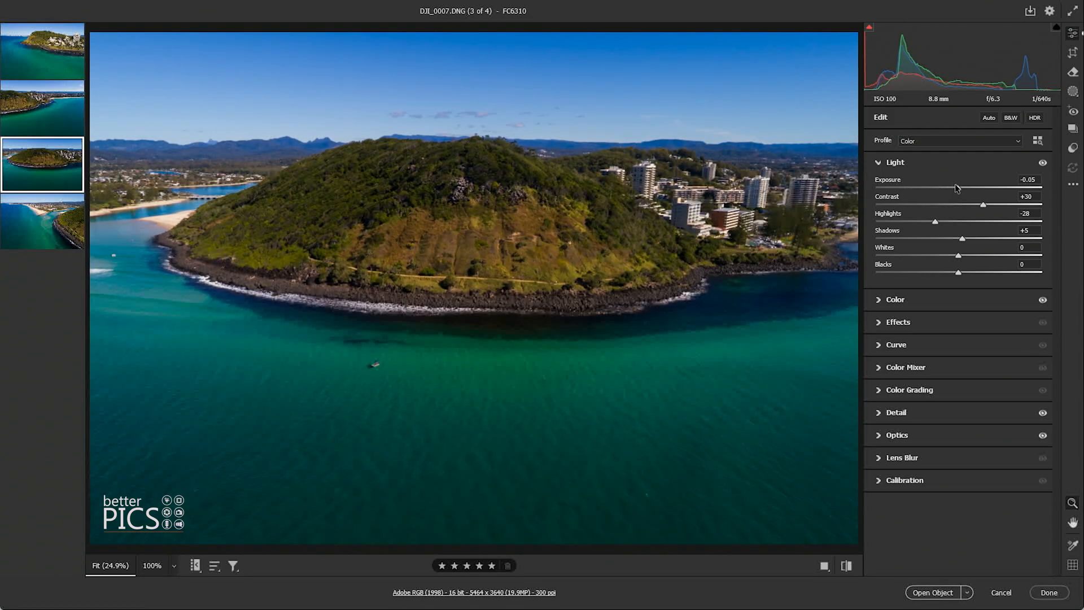
{"action": "left_click_drag", "start_coordinate": [957, 188], "coordinate": [962, 188]}
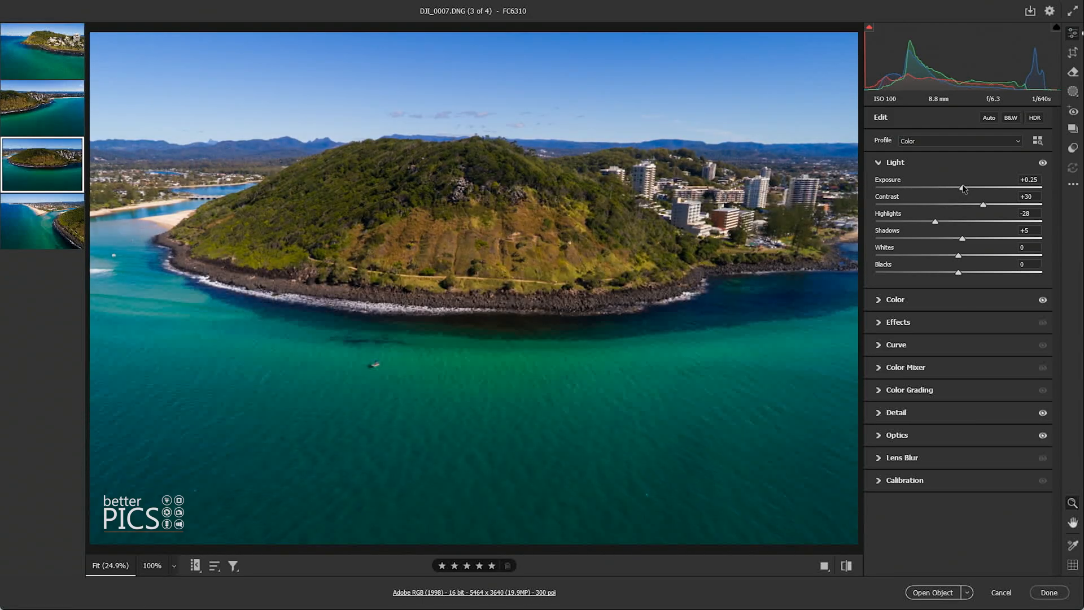
Step: Check the brightness of the fourth, second and third photos against each other
{"action": "left_click", "coordinate": [45, 235]}
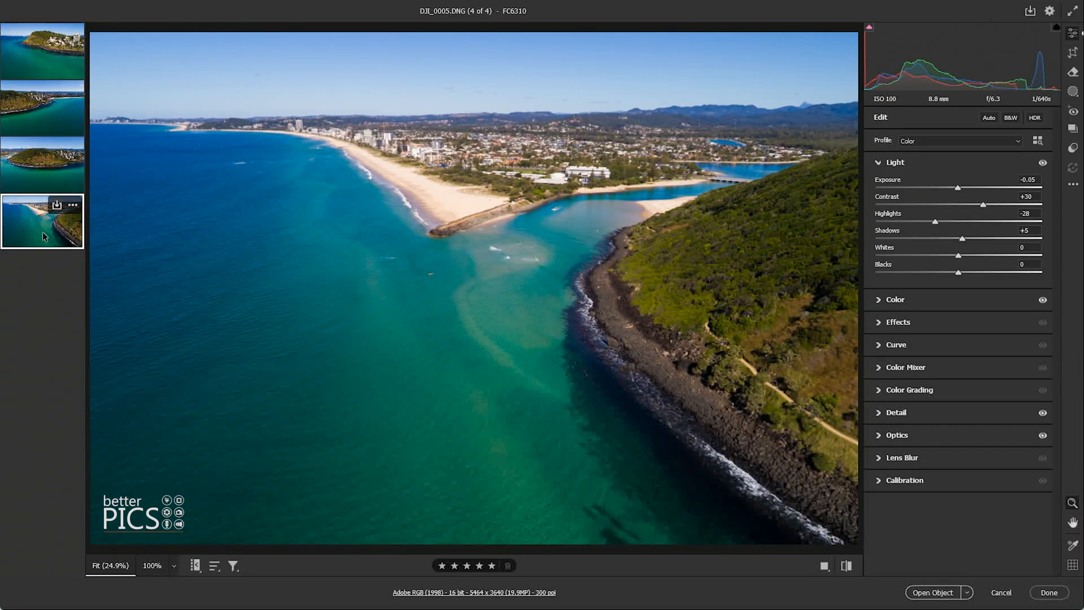
{"action": "left_click", "coordinate": [17, 120]}
{"action": "left_click", "coordinate": [45, 185]}
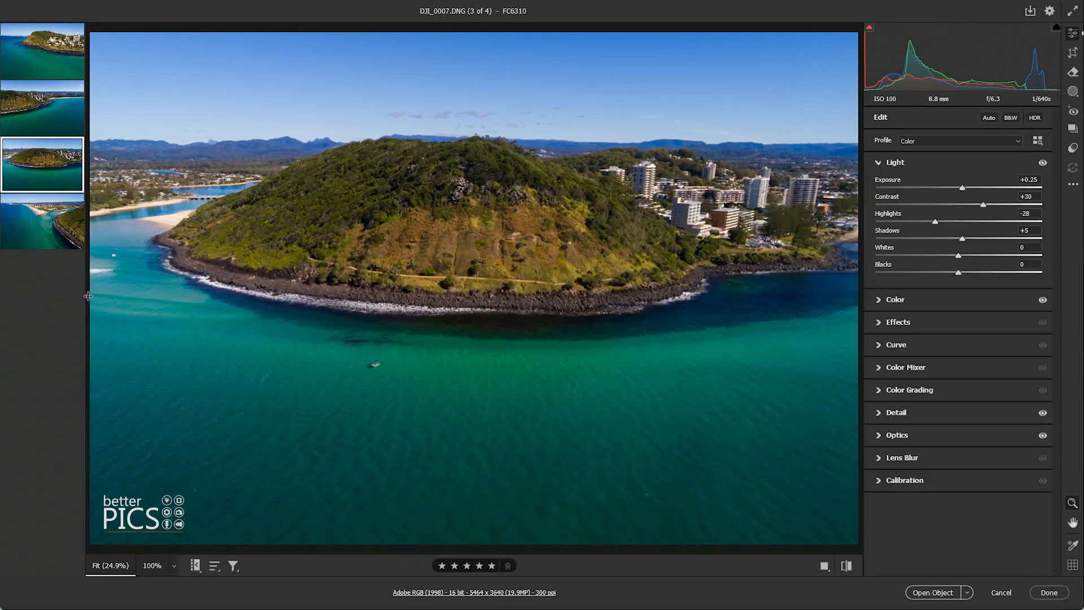
Step: Review the color, sharpening and lens correction settings applied to the first photo
{"action": "left_click", "coordinate": [32, 52]}
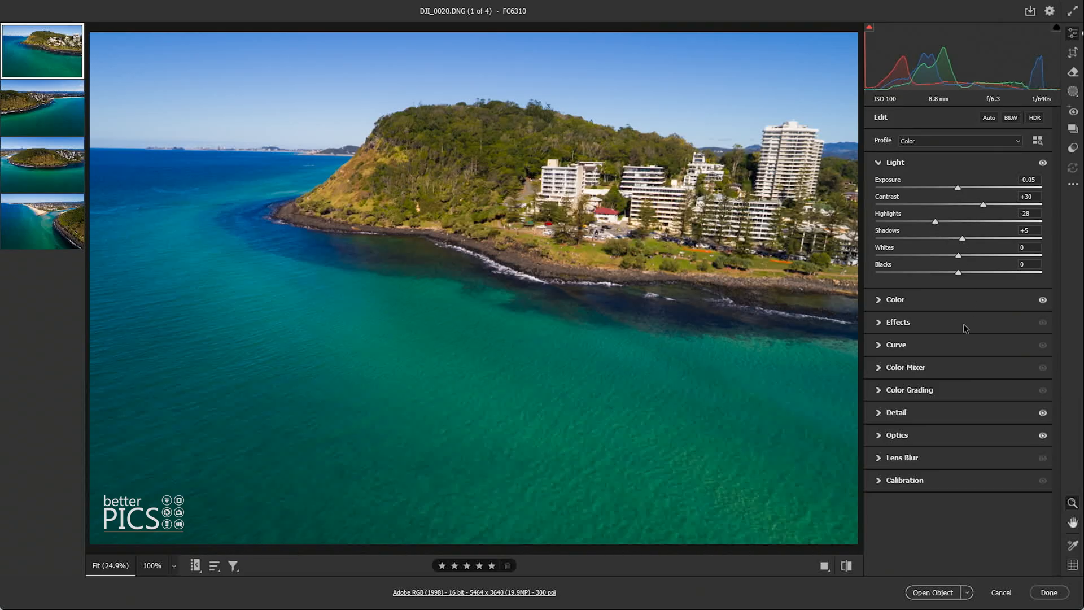
{"action": "left_click", "coordinate": [880, 301]}
{"action": "scroll", "coordinate": [931, 280], "scroll_direction": "down", "scroll_amount": 1}
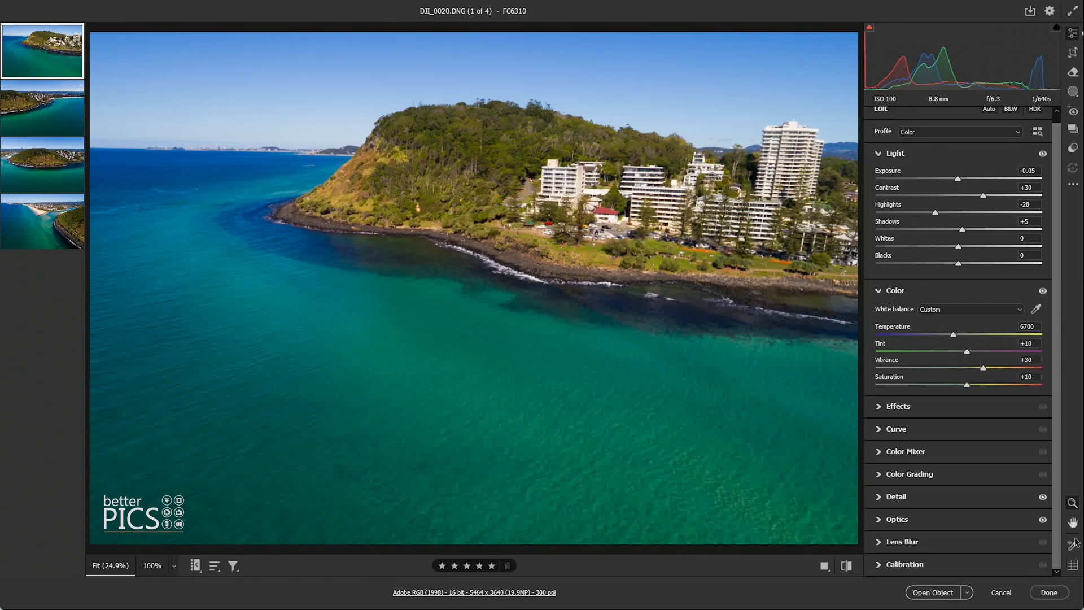
{"action": "left_click", "coordinate": [892, 497]}
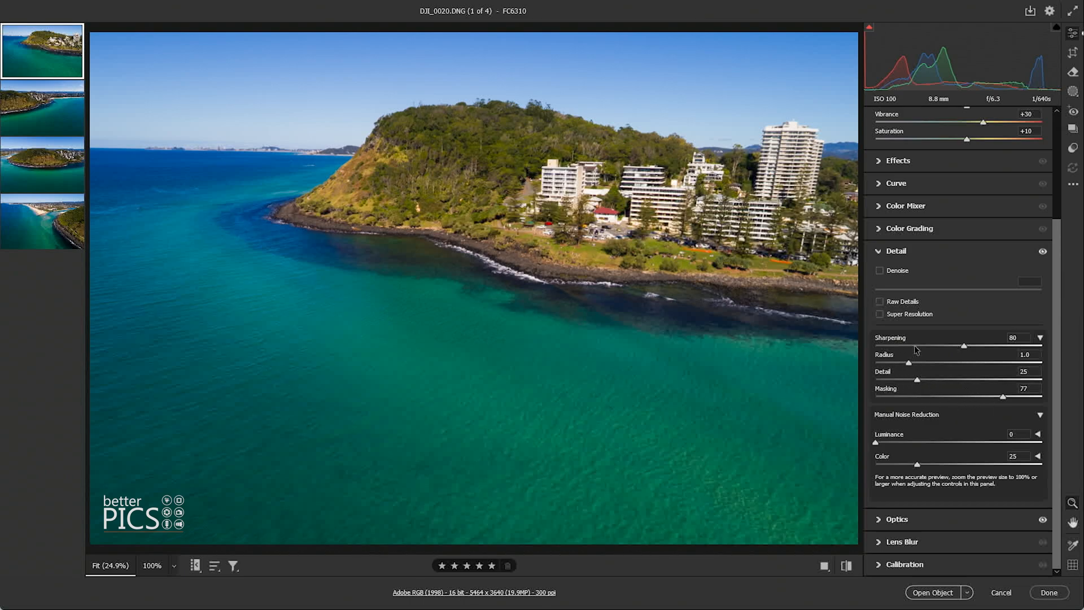
{"action": "left_click", "coordinate": [898, 519]}
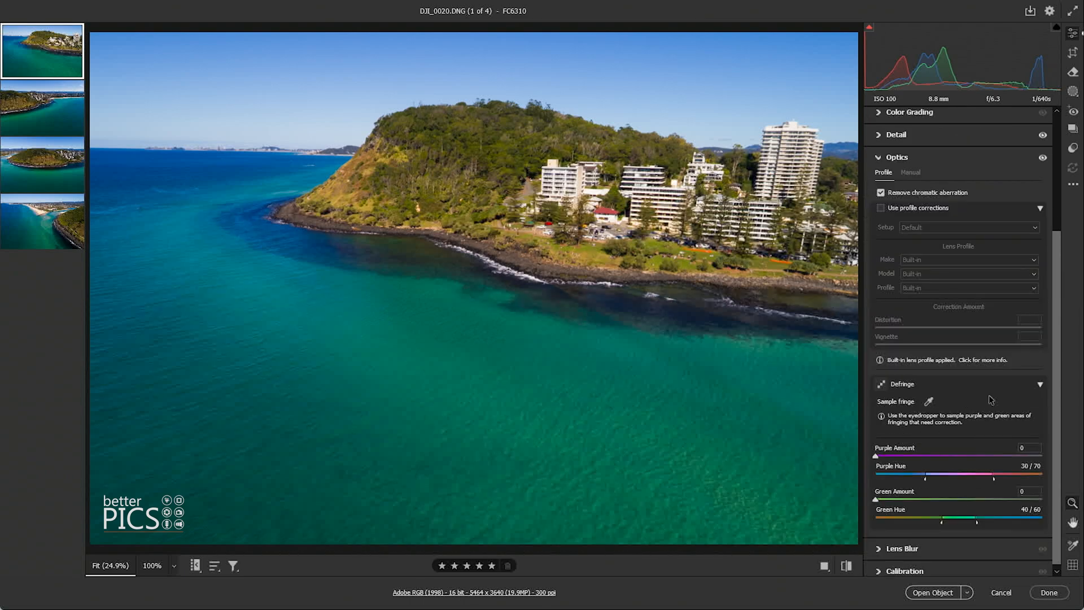